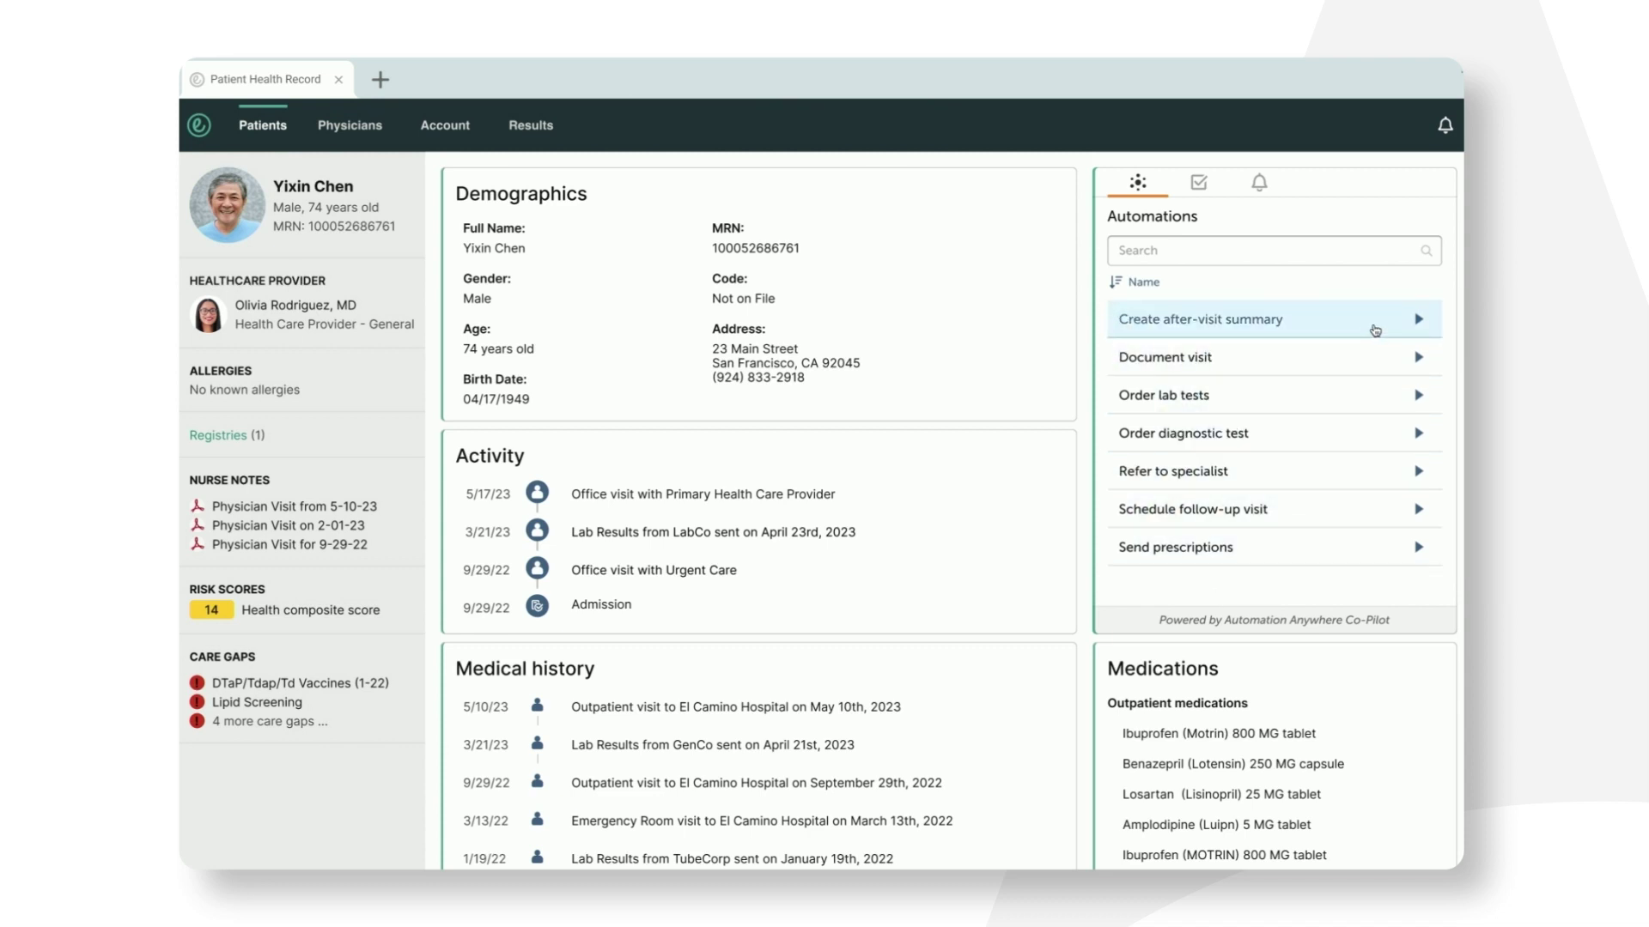
pyautogui.click(1417, 322)
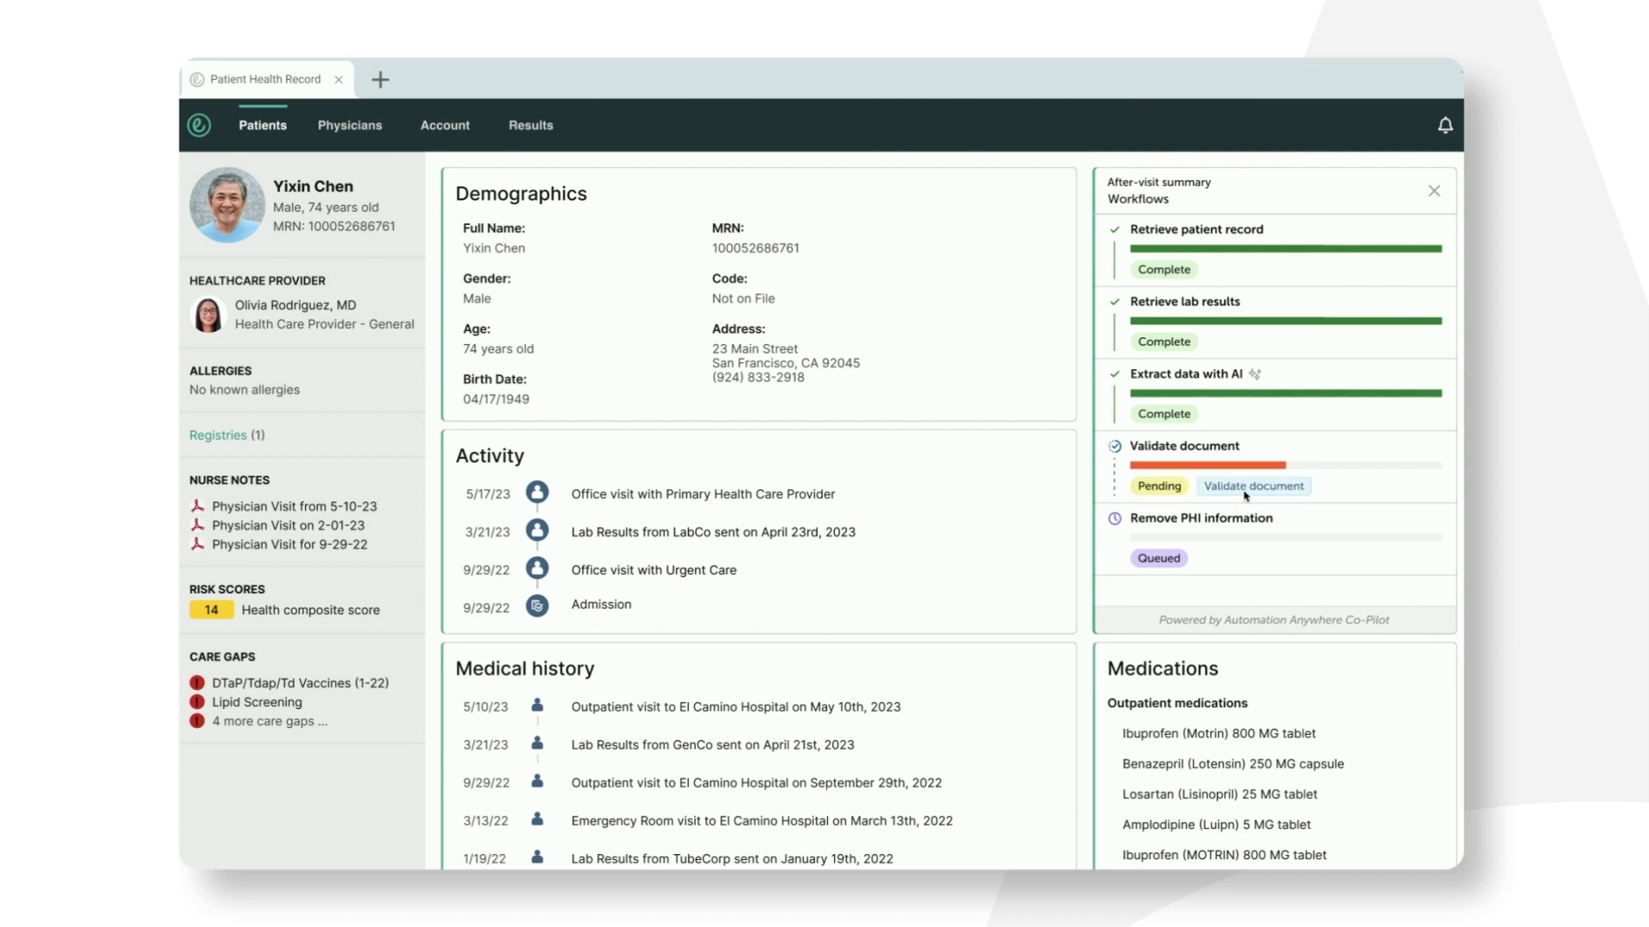
pyautogui.click(1244, 489)
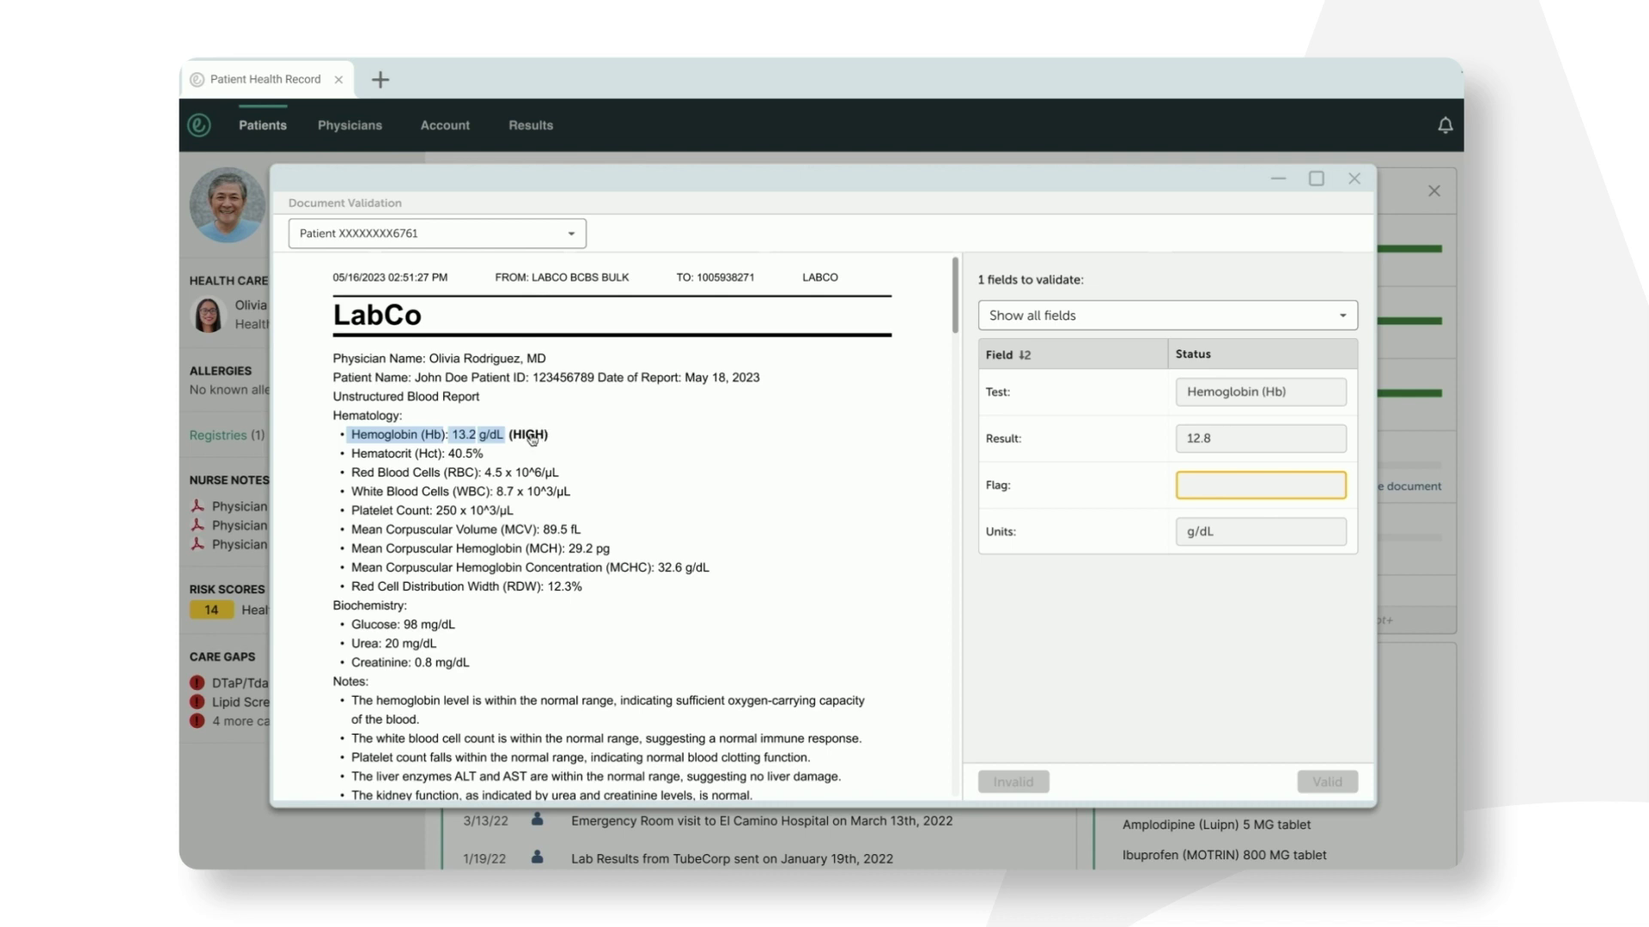
# Step: Set the hemoglobin Flag to HIGH from the lab report and submit the validated result
pyautogui.click(534, 439)
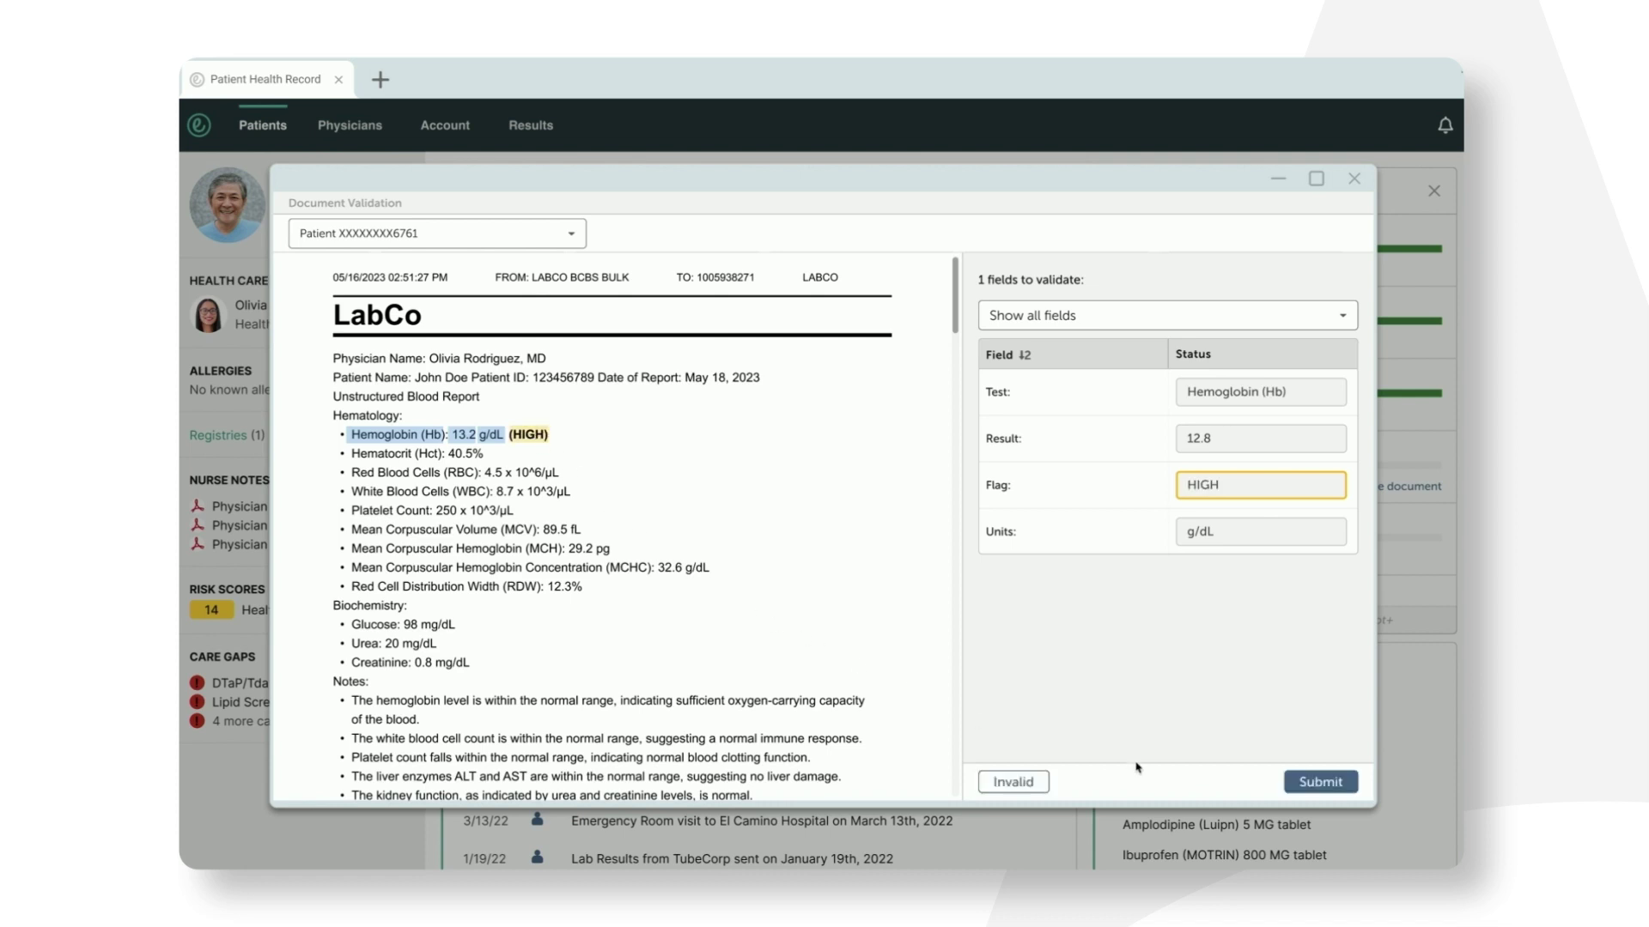
pyautogui.click(1319, 781)
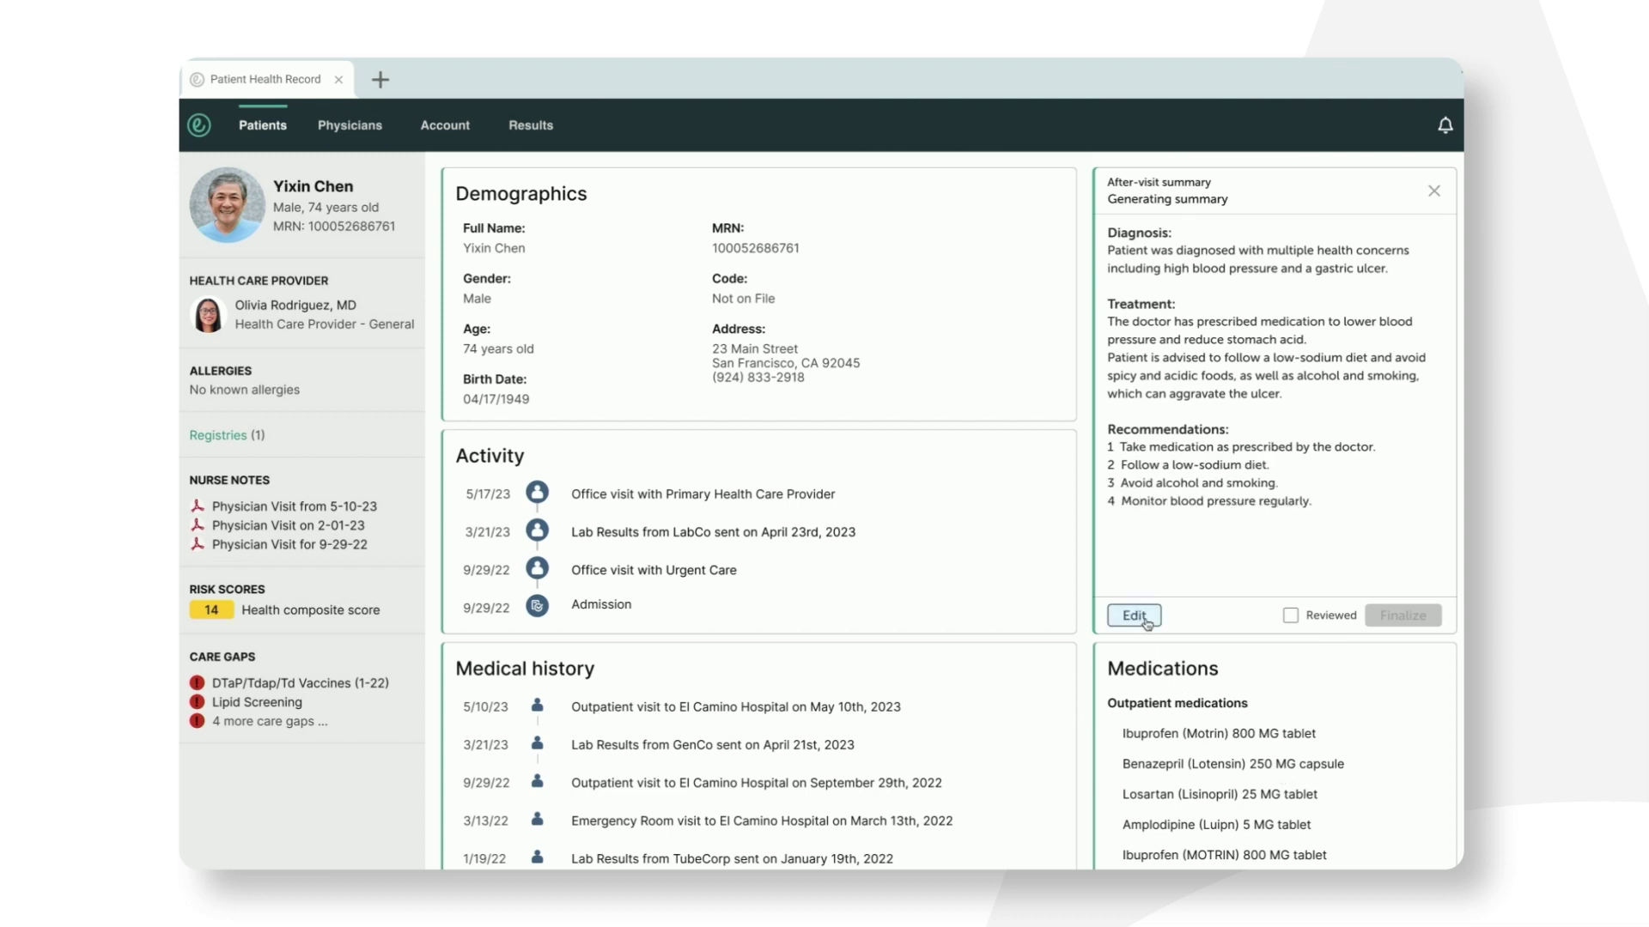
# Step: Add recommendation 5 to follow up with a gastroenterologist, sign 'Regards,' with the doctor's name, and update
pyautogui.click(1134, 615)
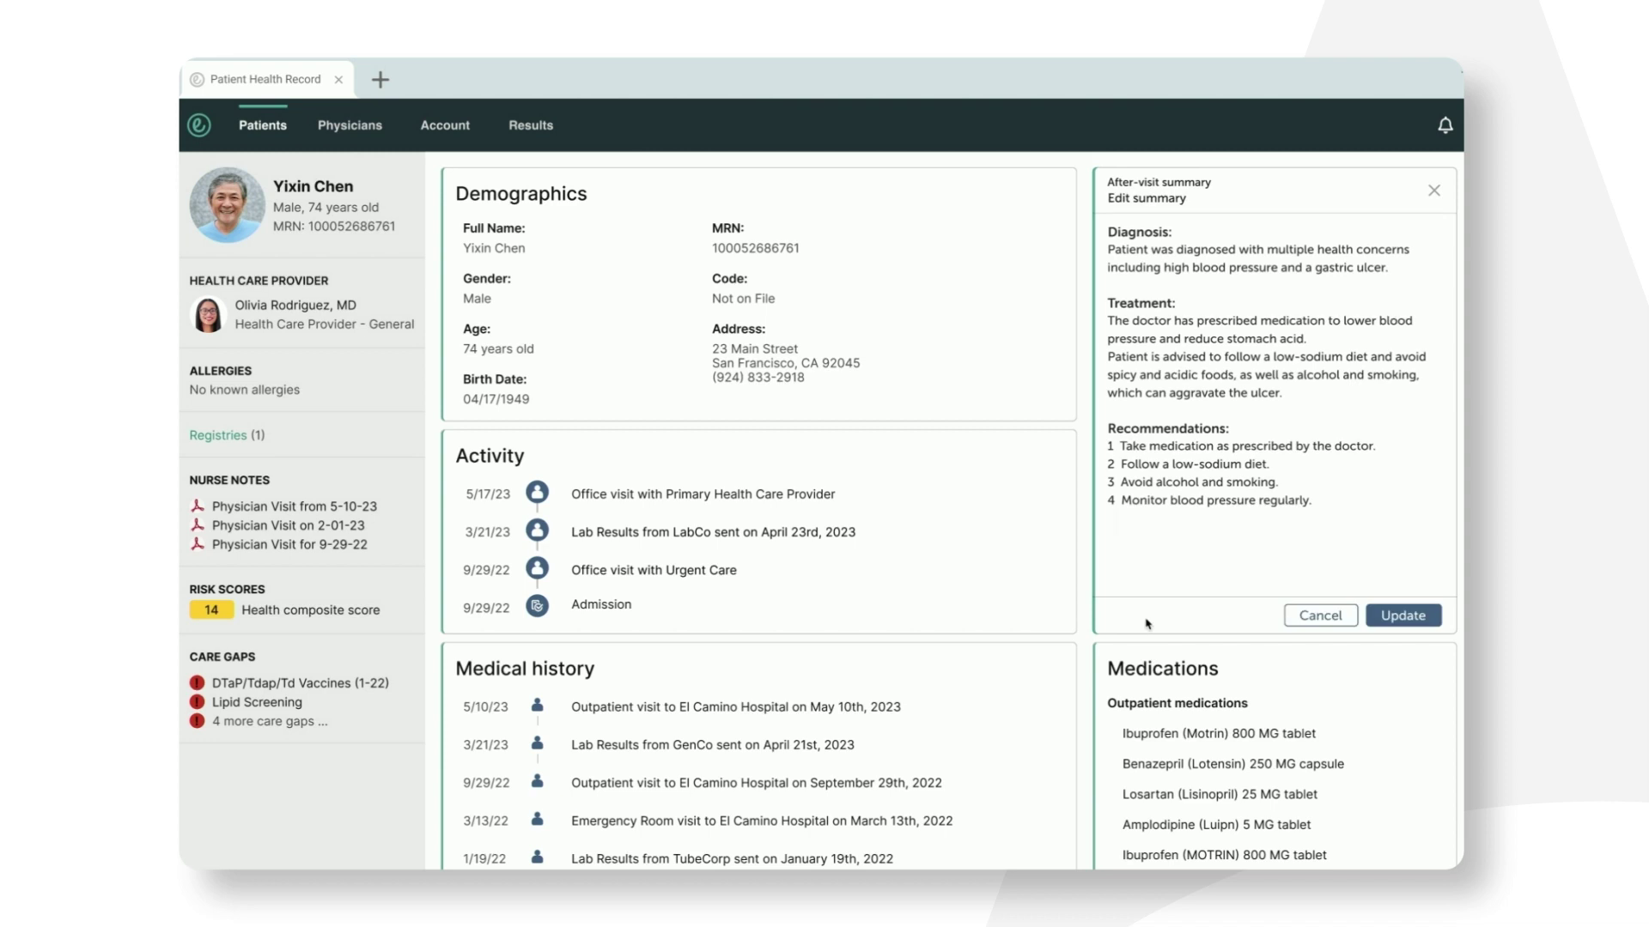
pyautogui.write('5 F')
pyautogui.write('ollow up wit')
pyautogui.write('h a gastroenterologist.')
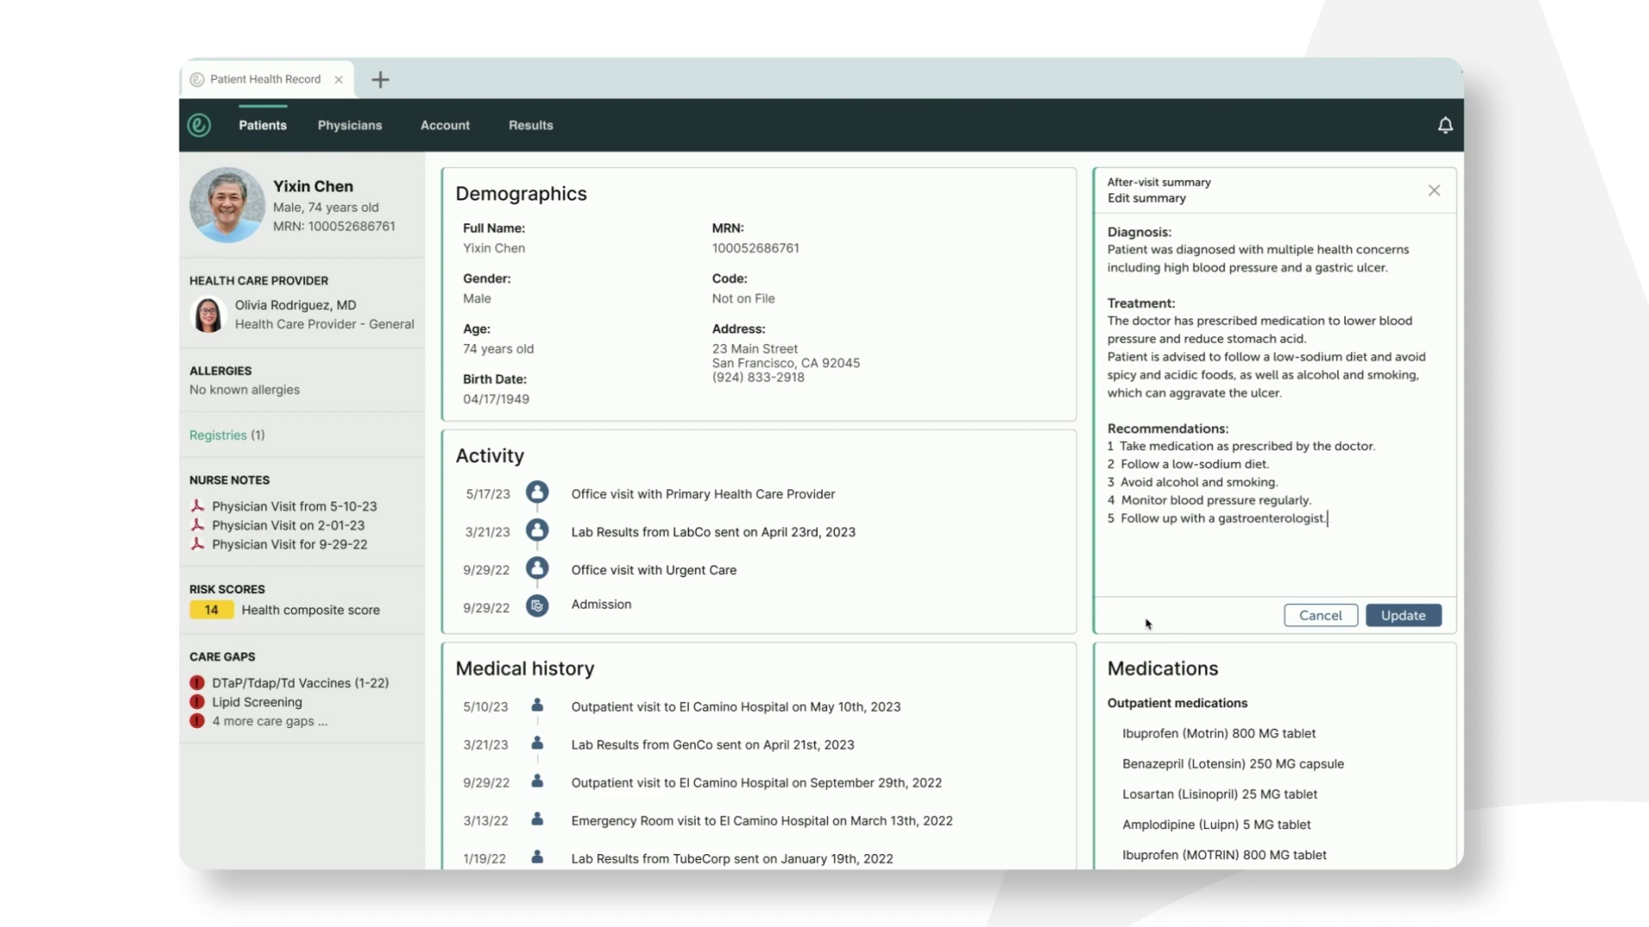
pyautogui.press('Return')
pyautogui.press('Return')
pyautogui.write('Regards,')
pyautogui.press('Tab')
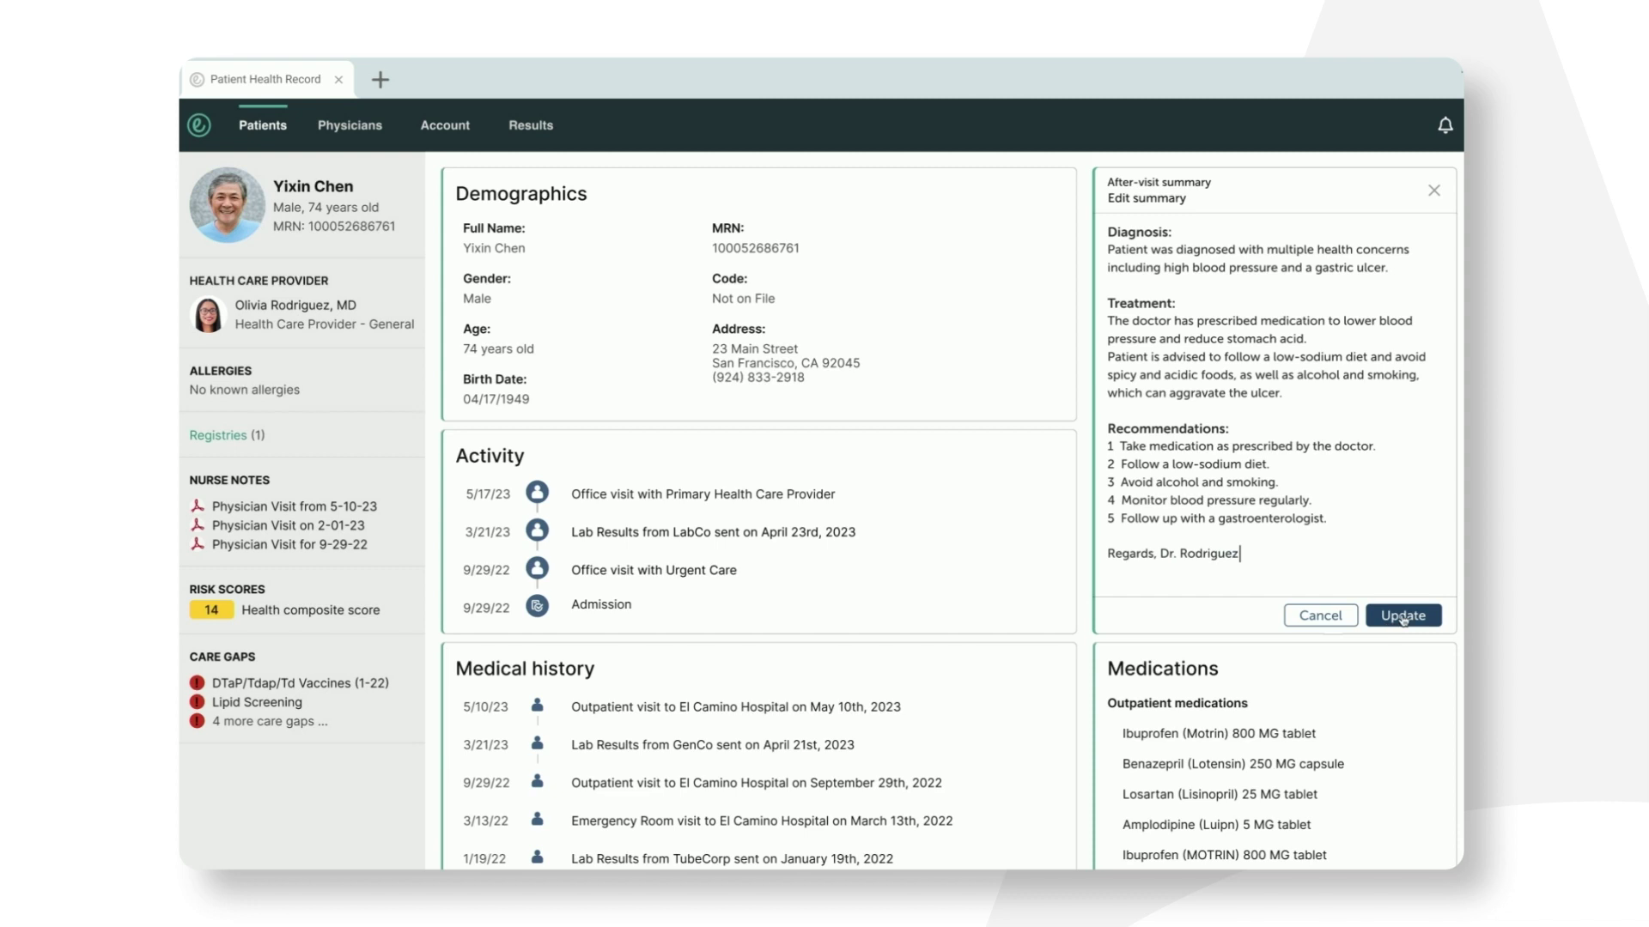
pyautogui.click(1402, 618)
# Step: Mark the summary Reviewed and finalize it for upload to the patient portal
pyautogui.click(1347, 620)
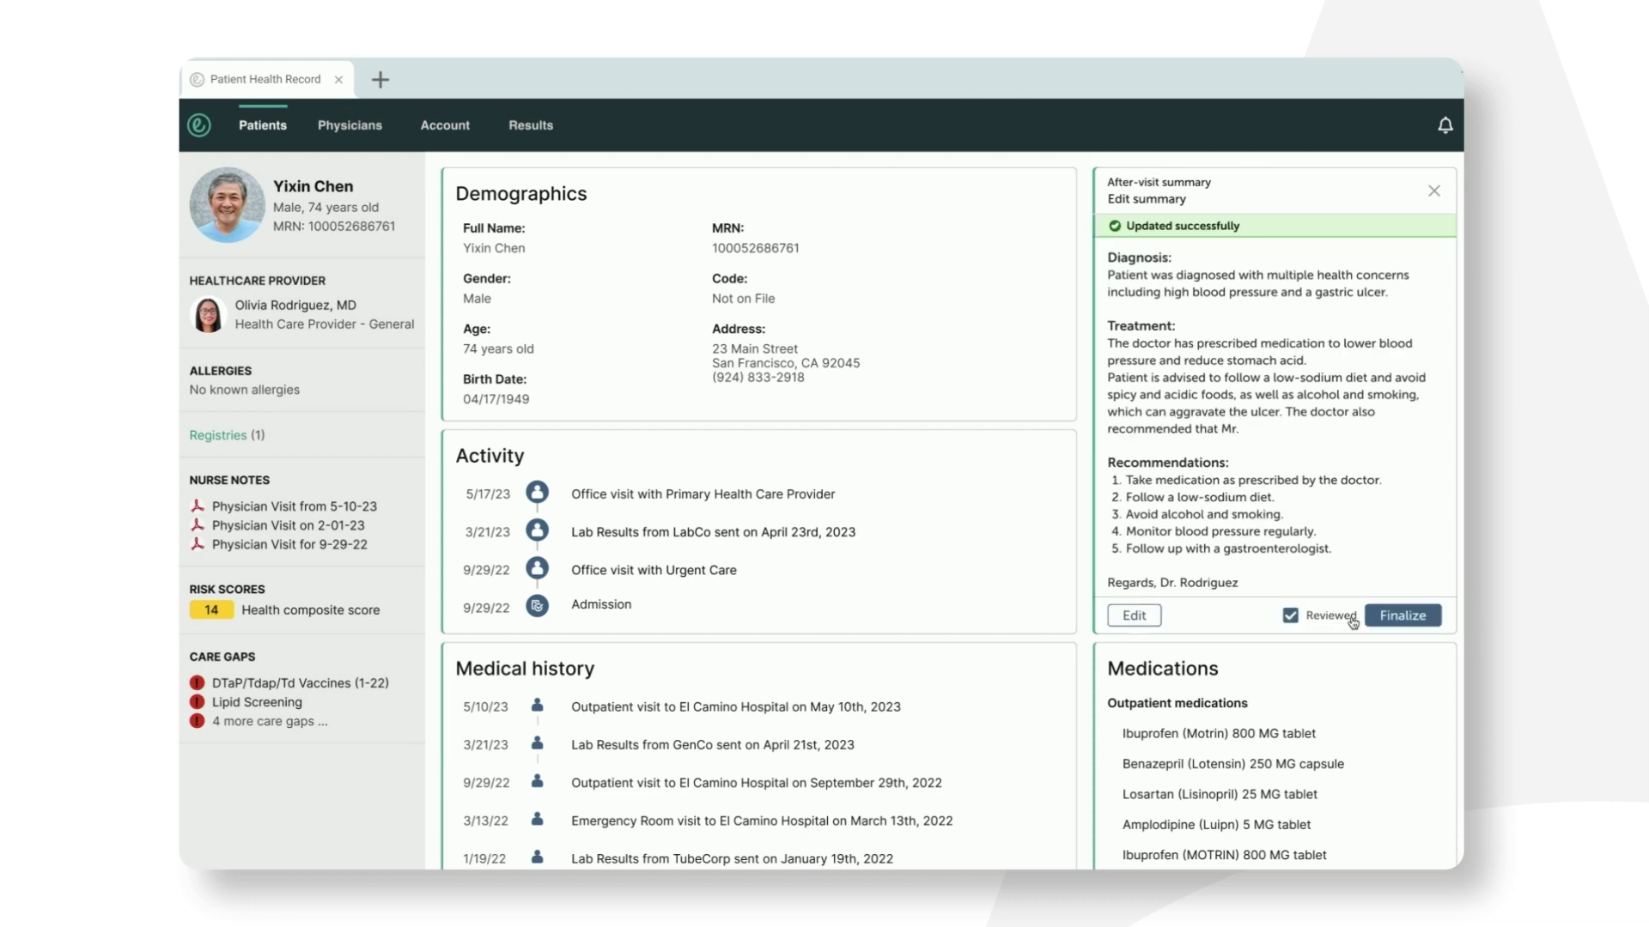
pyautogui.click(1389, 616)
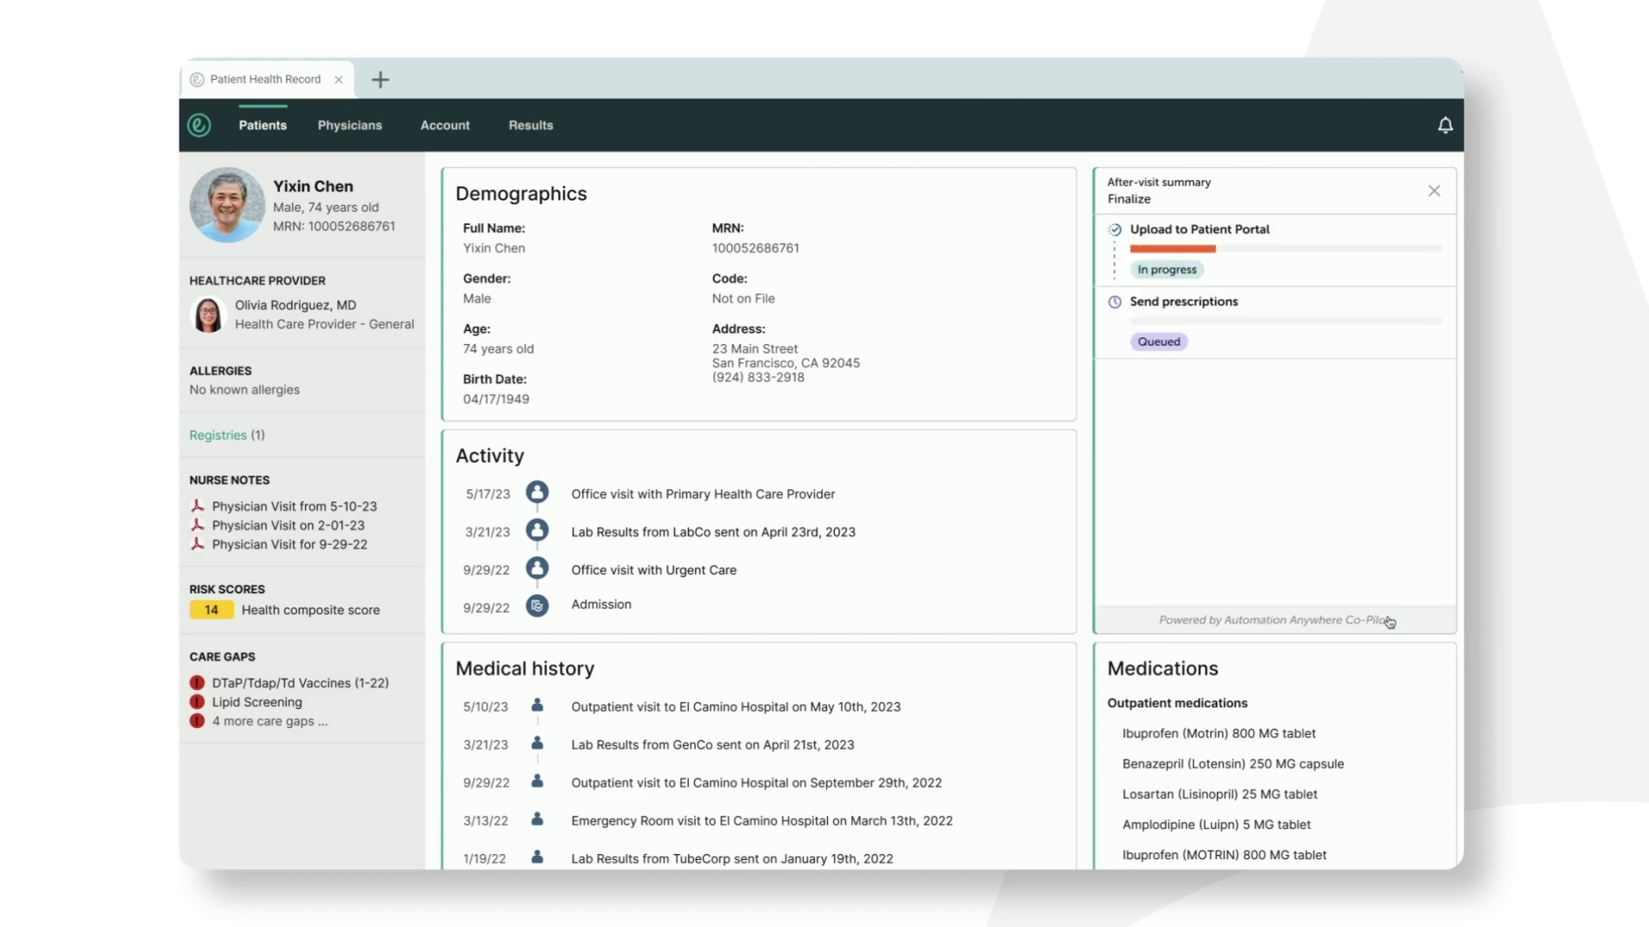